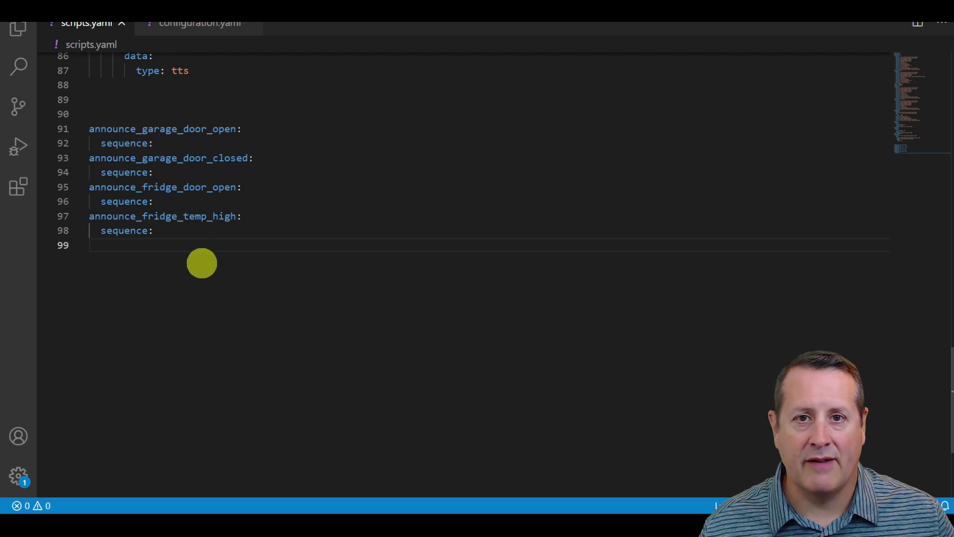
Step: Compare the announce_ script entries in scripts.yaml with the matching template binary sensors in configuration.yaml
left_click(172, 143)
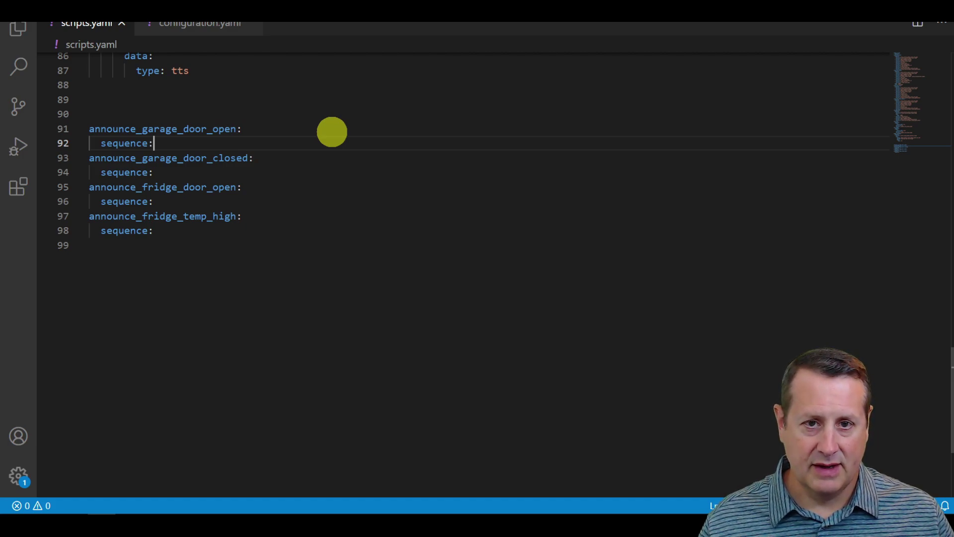
left_click(194, 27)
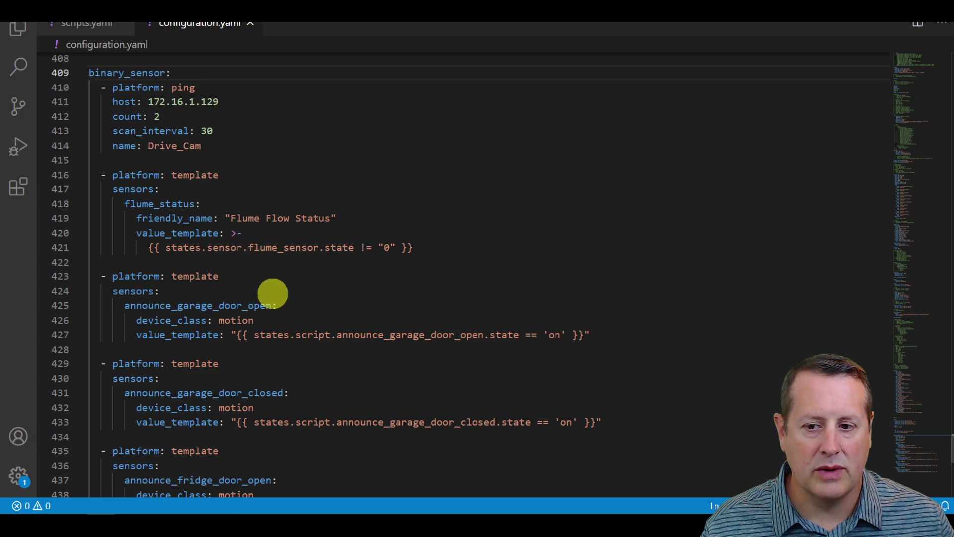
scroll(272, 295, "down", 3)
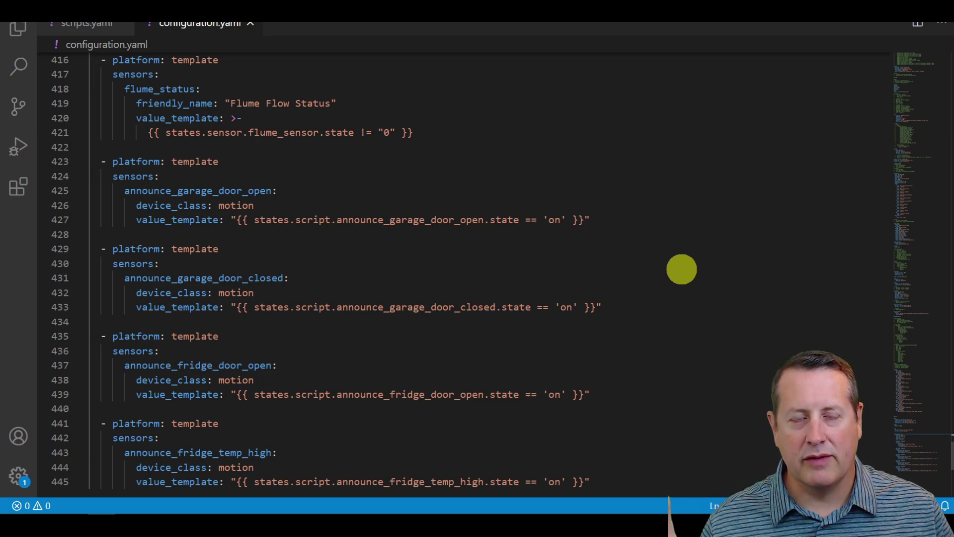
left_click(90, 24)
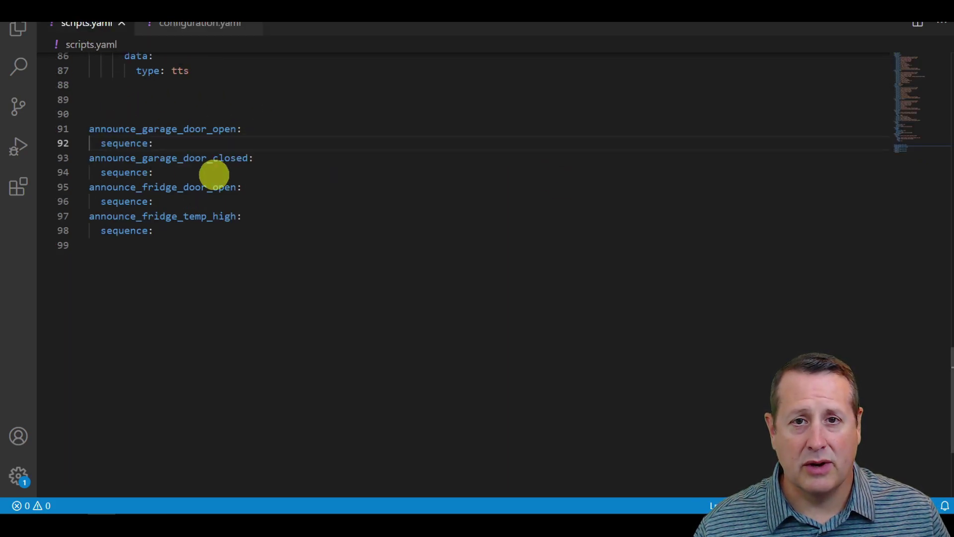
left_click(188, 31)
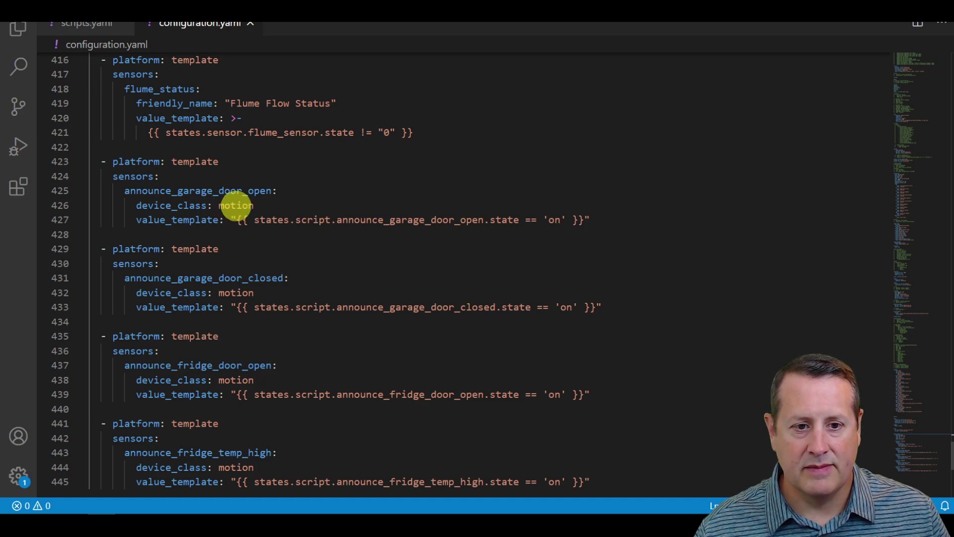
left_click(94, 26)
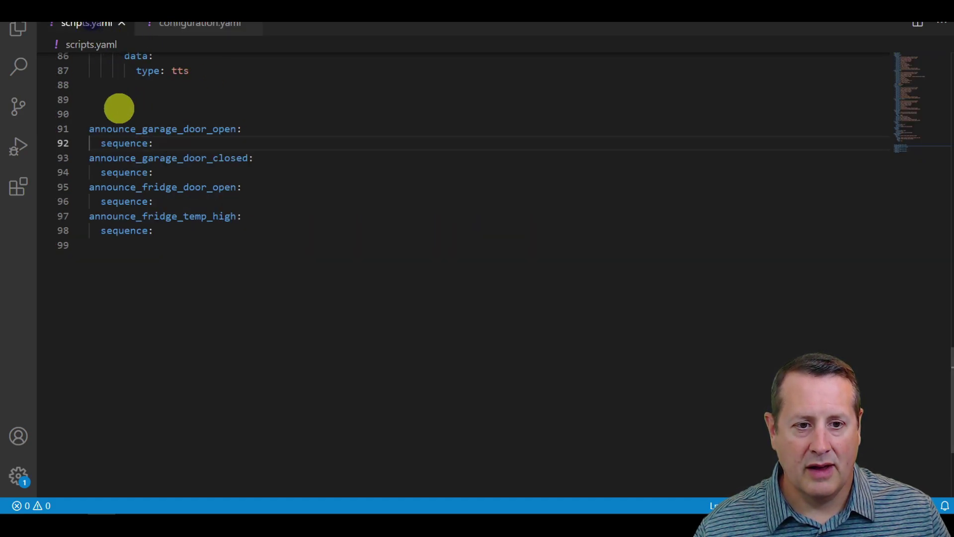
left_click(181, 26)
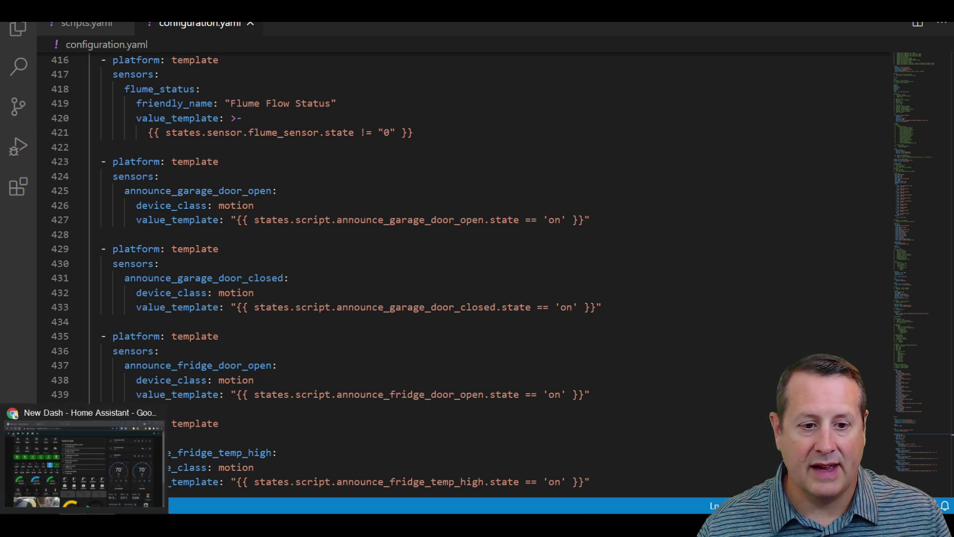
Step: Switch to Home Assistant in Chrome, open the Server Controls configuration page and check that the configuration is valid
left_click(119, 462)
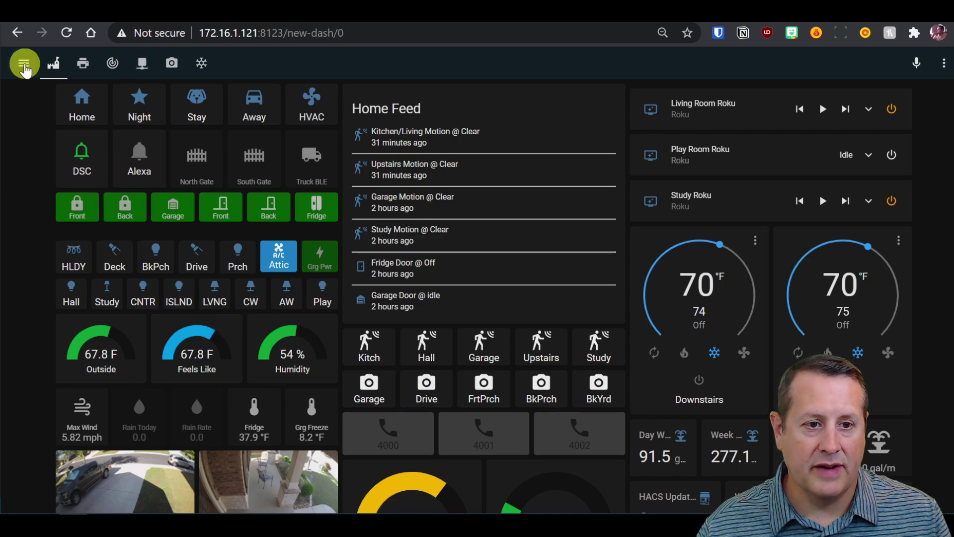
left_click(23, 63)
scroll(78, 390, "down", 4)
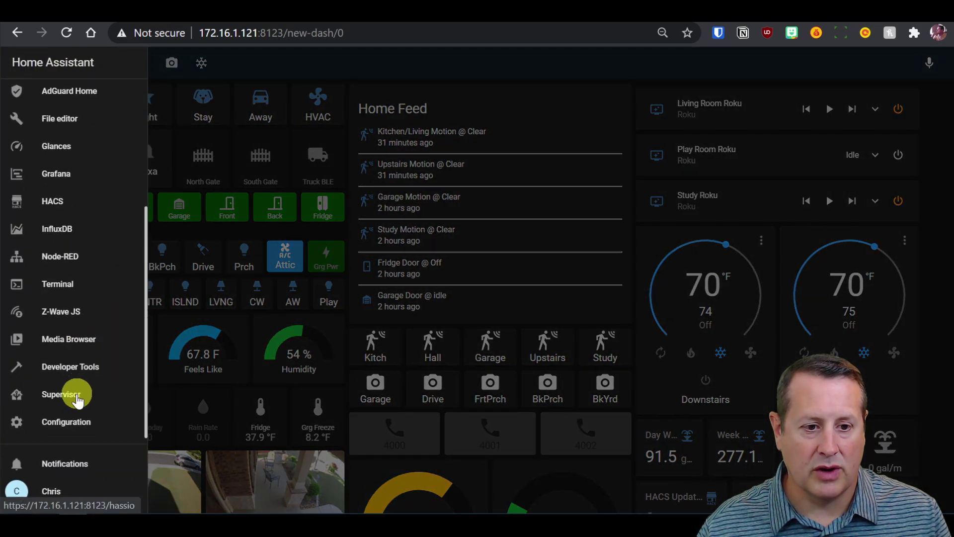
left_click(75, 422)
scroll(558, 291, "down", 5)
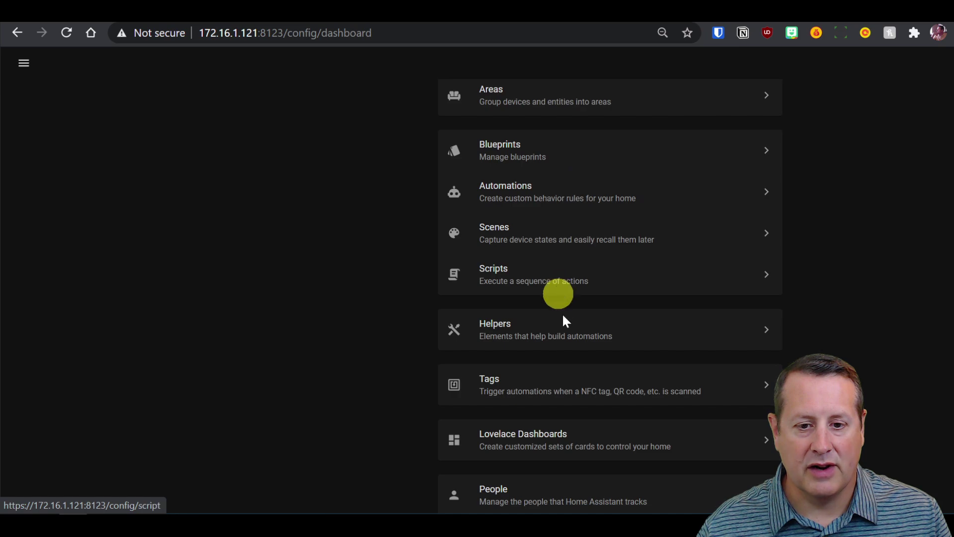
scroll(557, 404, "down", 3)
scroll(554, 315, "down", 3)
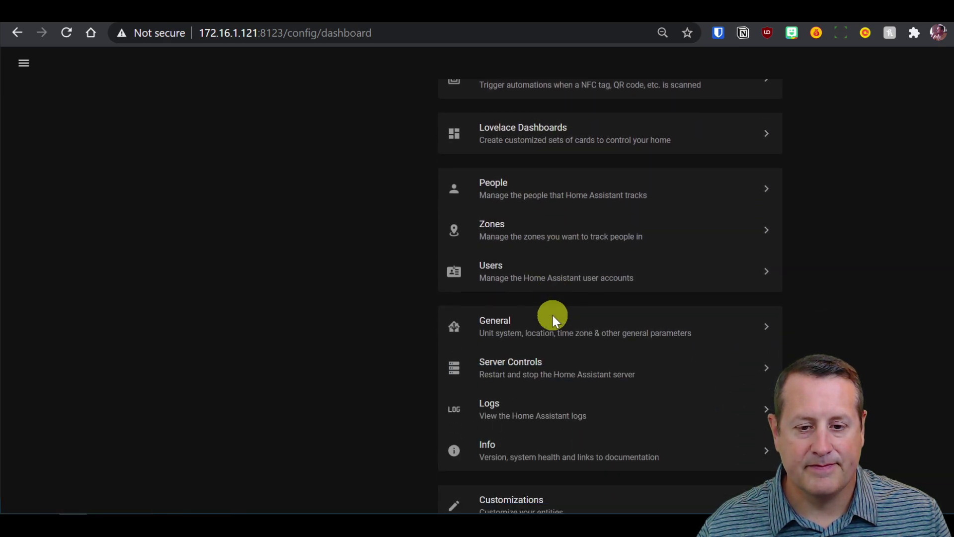
left_click(549, 365)
left_click(615, 235)
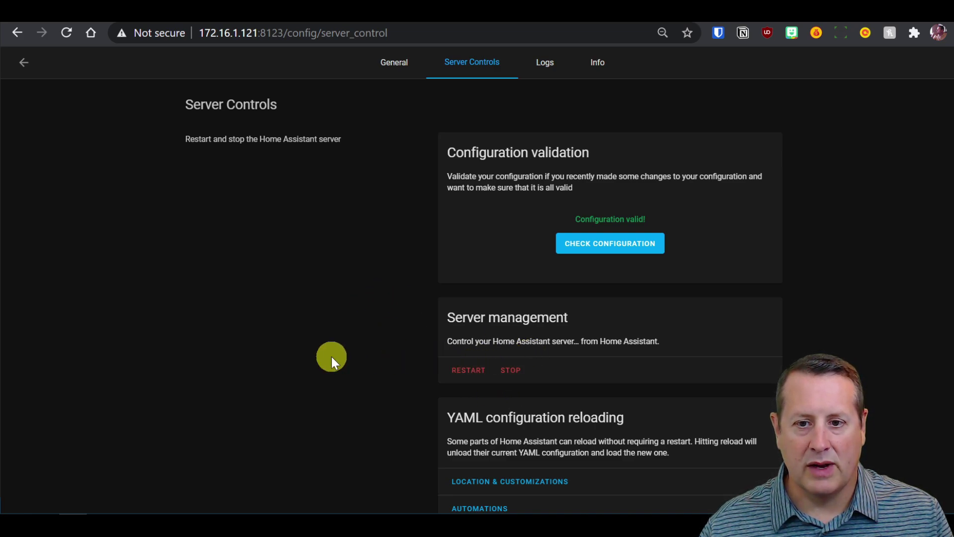
Step: Examine the server management options and the YAML reload entries for scripts and template entities
scroll(330, 357, "down", 9)
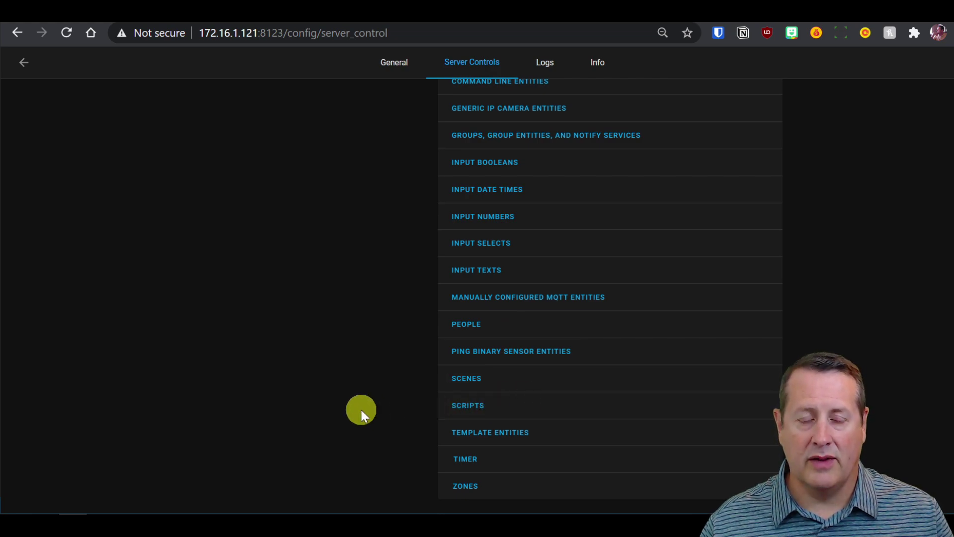
scroll(361, 409, "up", 8)
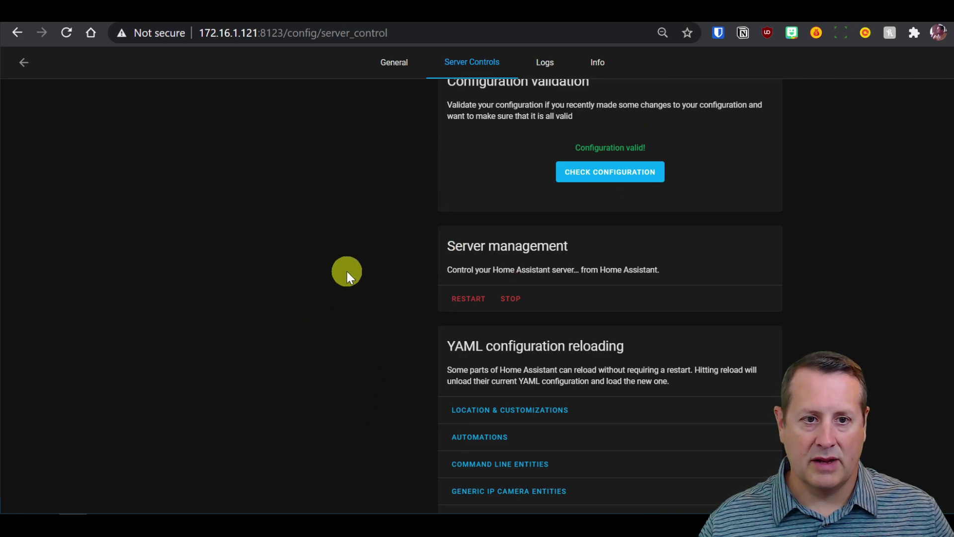
scroll(353, 259, "down", 8)
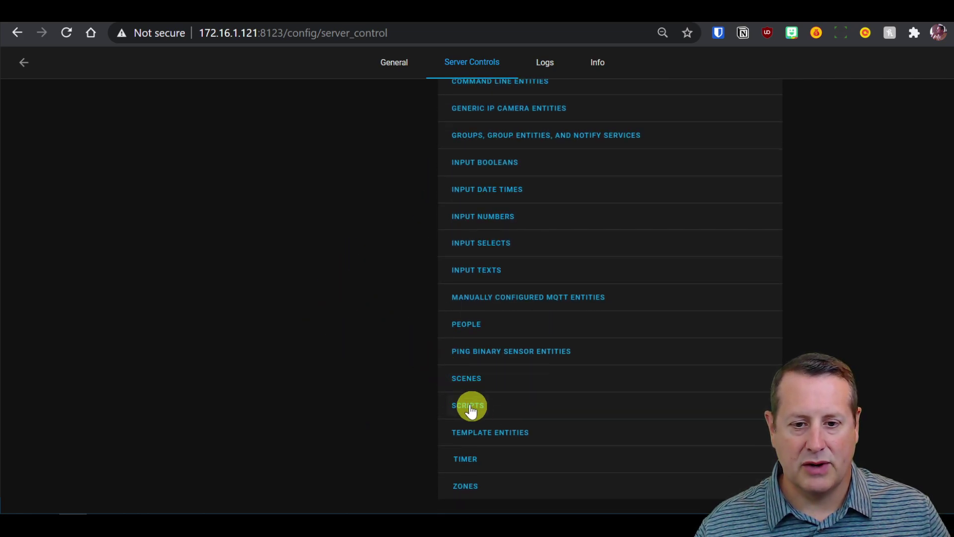
scroll(348, 378, "up", 8)
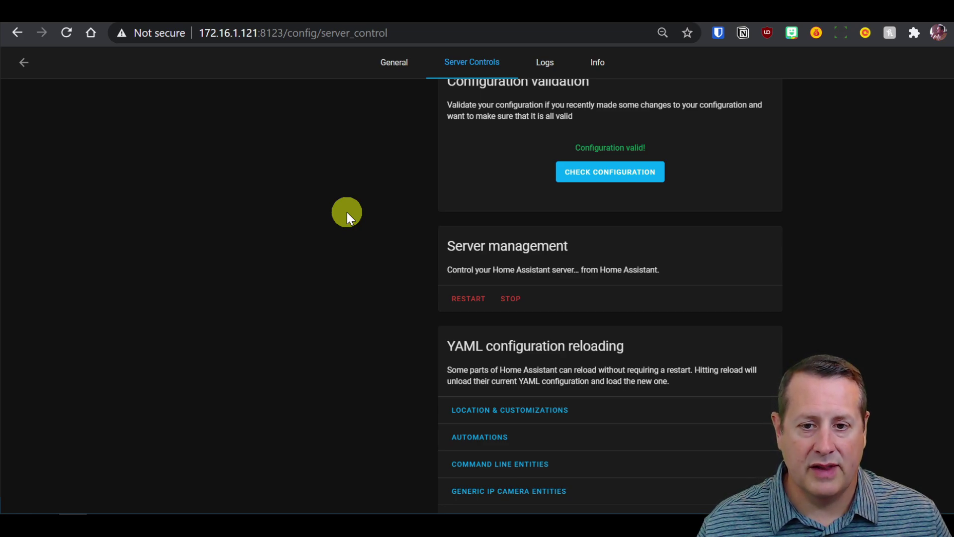
scroll(264, 202, "up", 2)
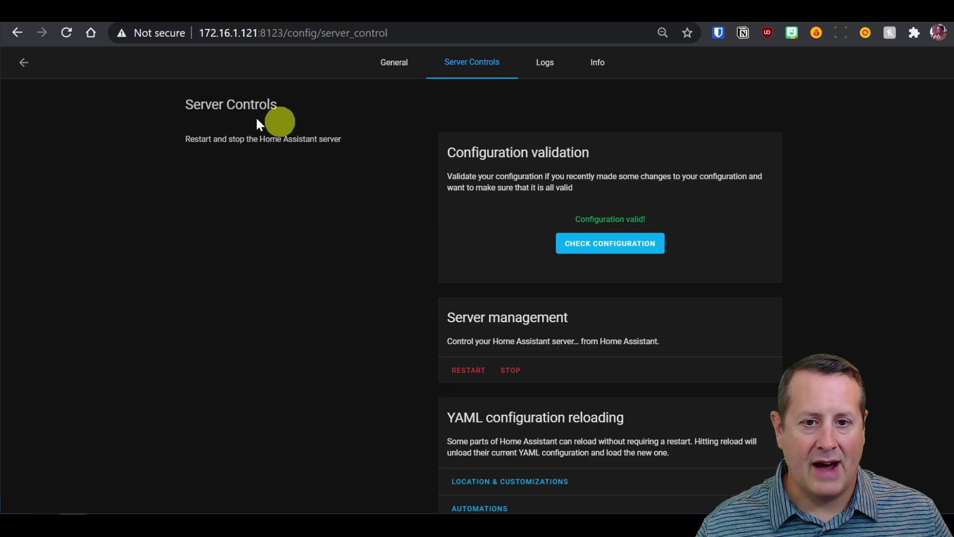
Step: Open the Home Assistant Cloud settings and go to the entity management page of the Alexa integration
left_click(22, 70)
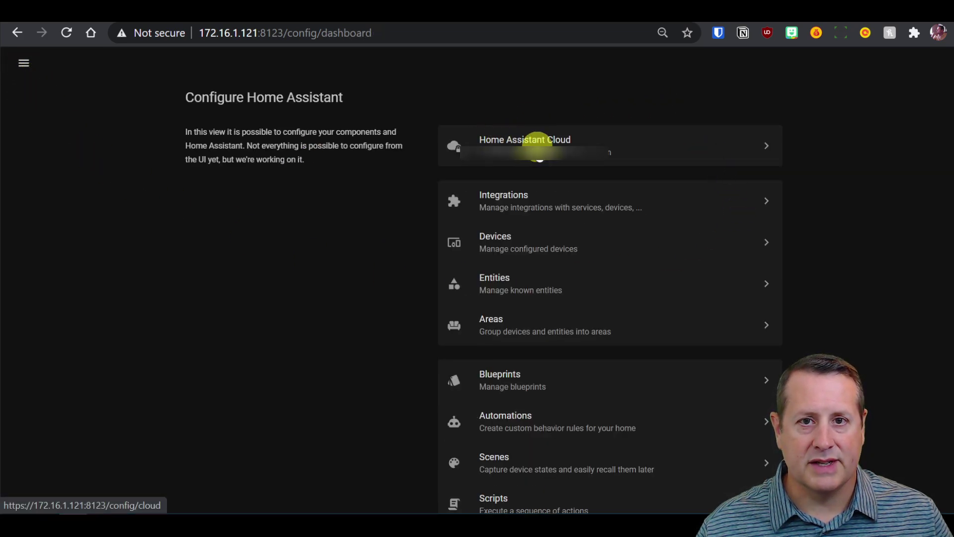
left_click(539, 158)
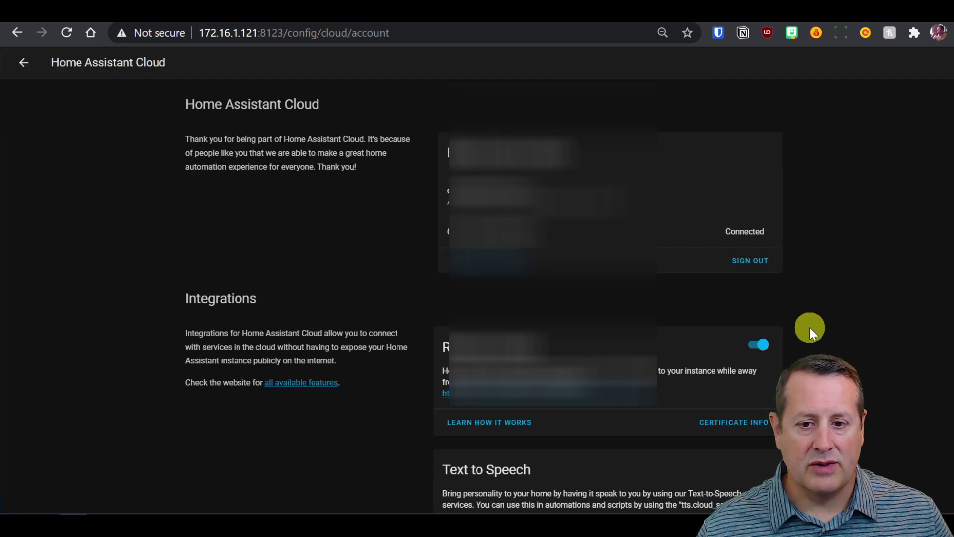
scroll(848, 332, "down", 8)
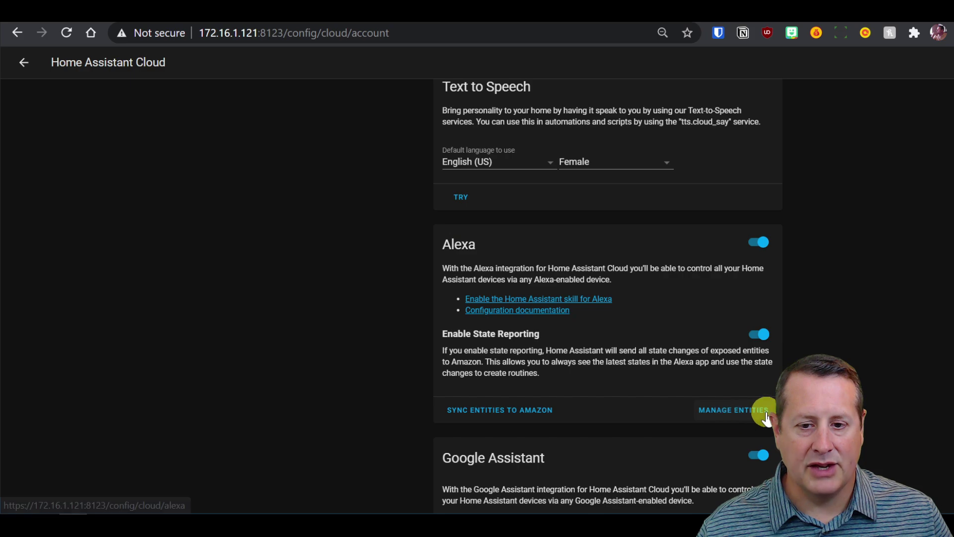
left_click(744, 416)
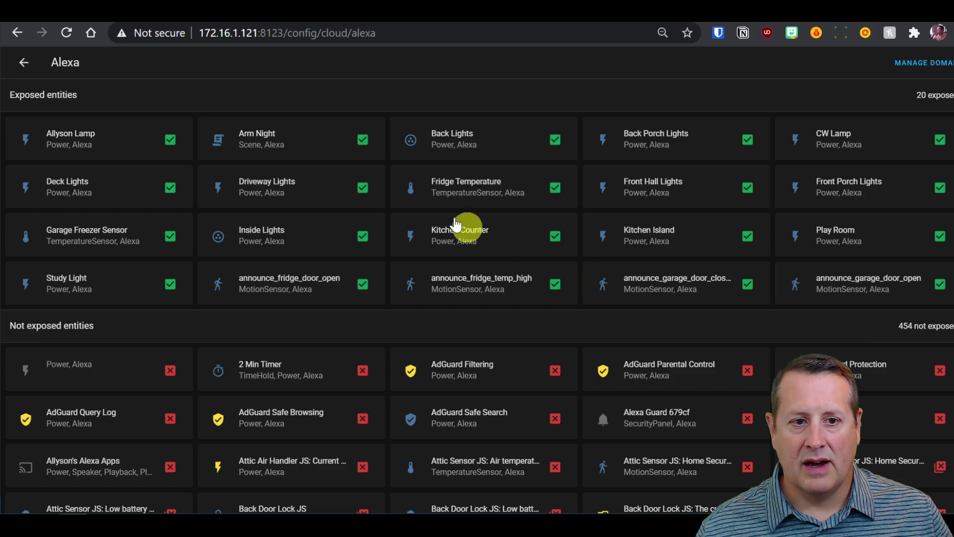
Step: Return to the Home Assistant Cloud page, examine Alexa's state reporting setting, and reopen the Alexa entity management page
left_click(24, 62)
scroll(366, 302, "down", 8)
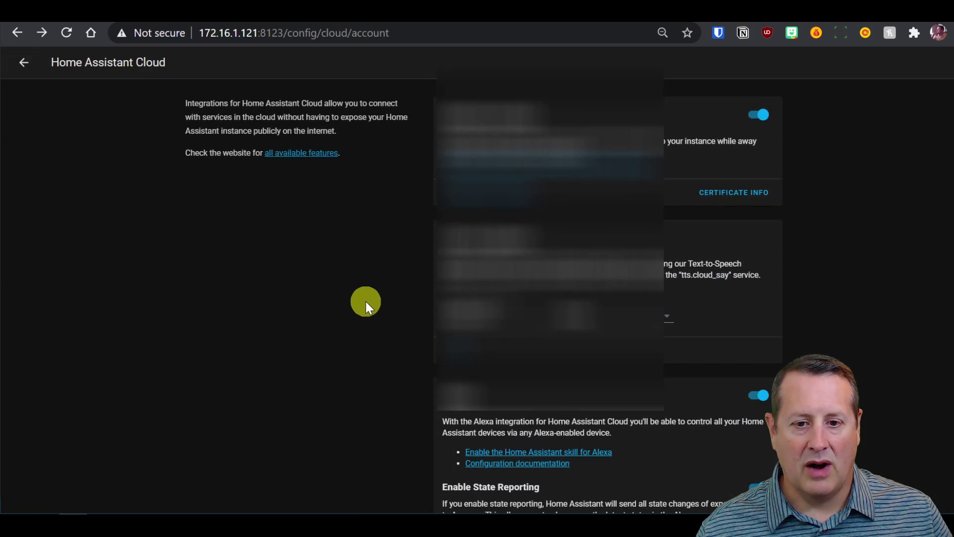
scroll(365, 305, "down", 2)
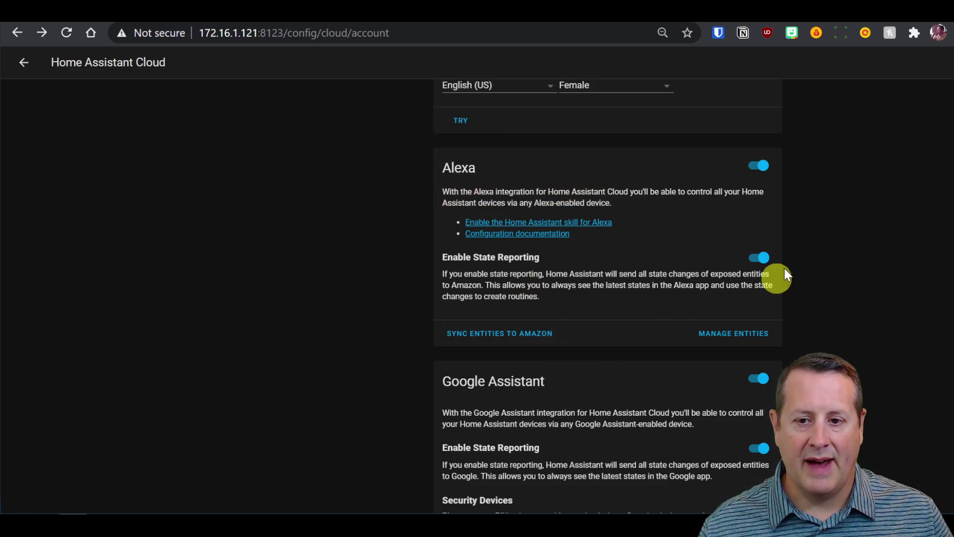
left_click(738, 334)
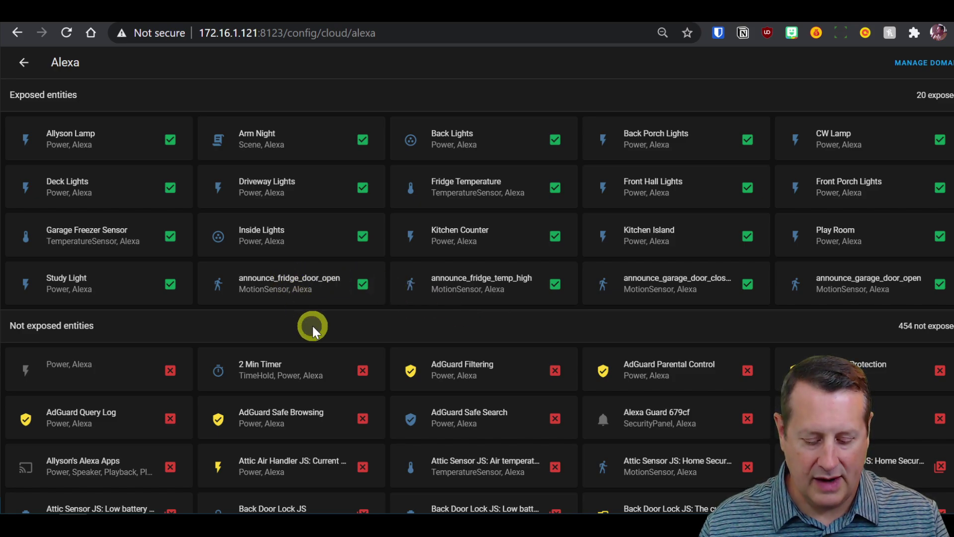
Step: Search the Alexa entities page for "announce" and examine the matching motion sensors among the exposed entities
key("ctrl+f")
type("a")
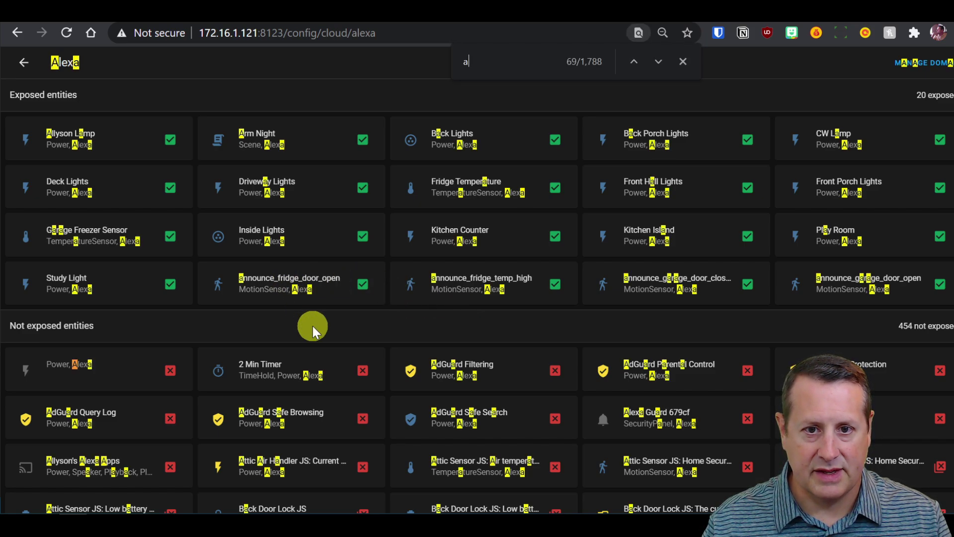
type("nnounce")
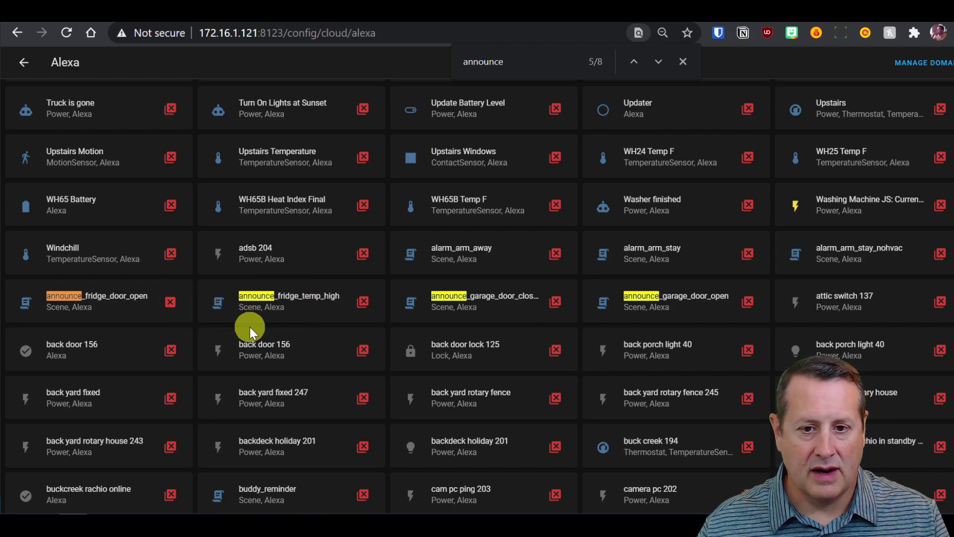
scroll(418, 338, "up", 5)
scroll(416, 341, "up", 20)
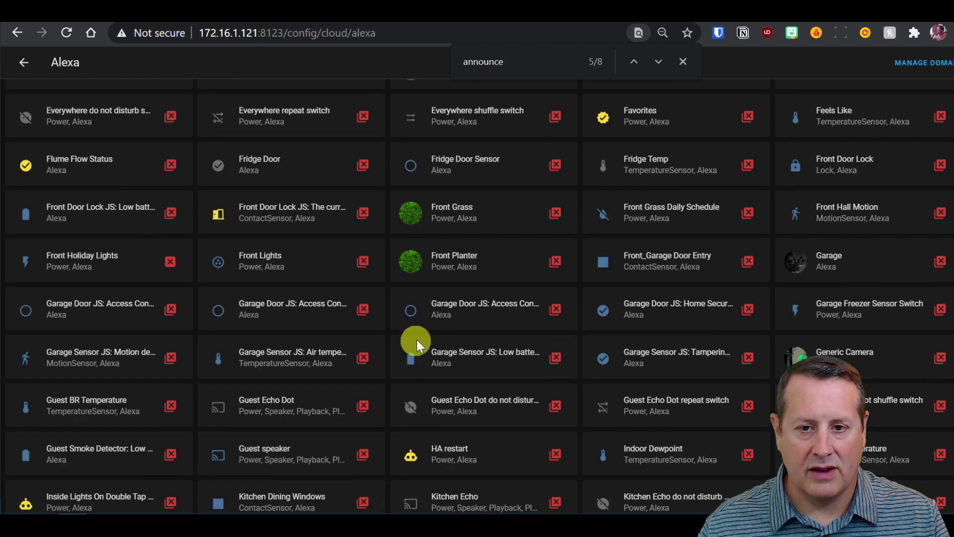
scroll(420, 347, "up", 5)
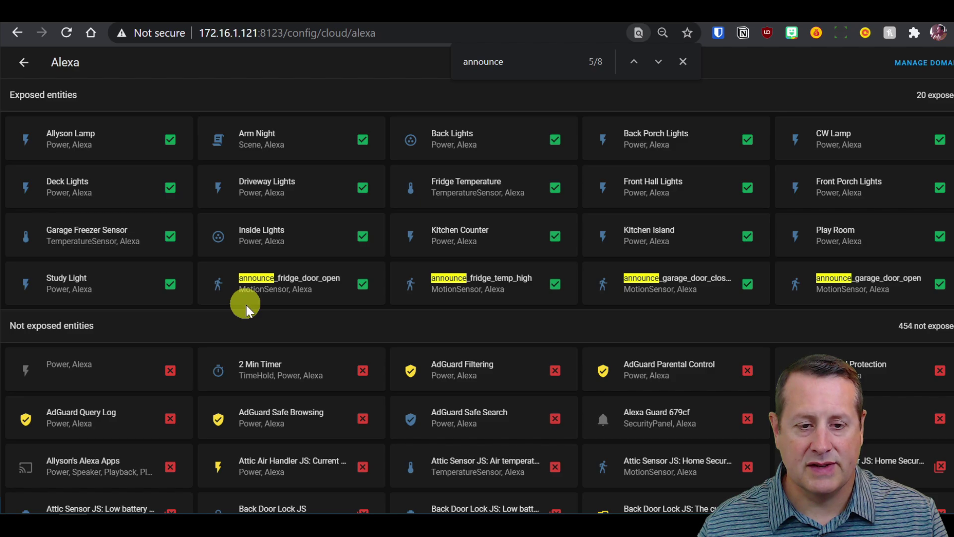
Step: Examine the announce_ script entities in the not exposed list and compare them with the exposed motion sensors
scroll(234, 323, "down", 14)
scroll(235, 334, "down", 20)
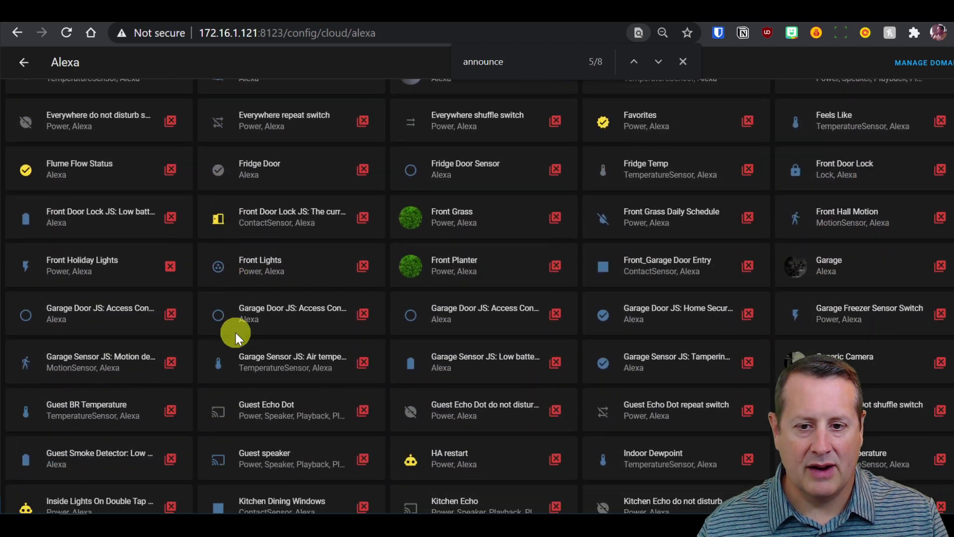
scroll(236, 342, "down", 18)
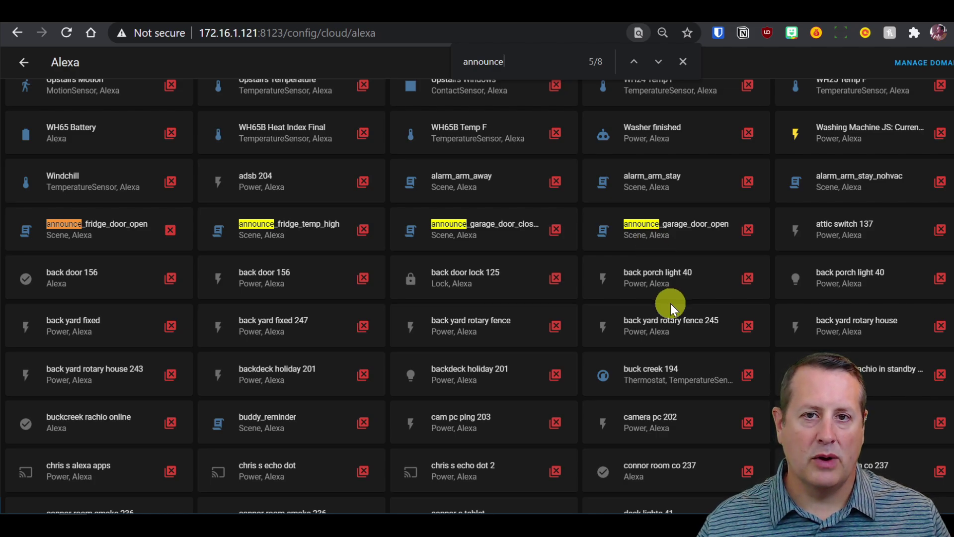
scroll(649, 307, "down", 20)
scroll(649, 307, "up", 20)
scroll(649, 306, "up", 20)
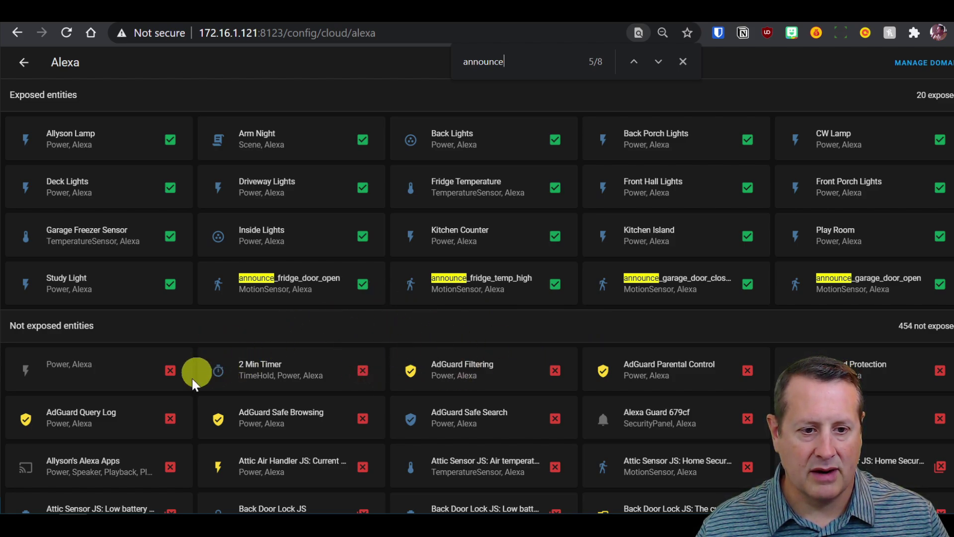
Step: Open the exposure options for the AdGuard Query Log entity in the not exposed list
left_click(170, 419)
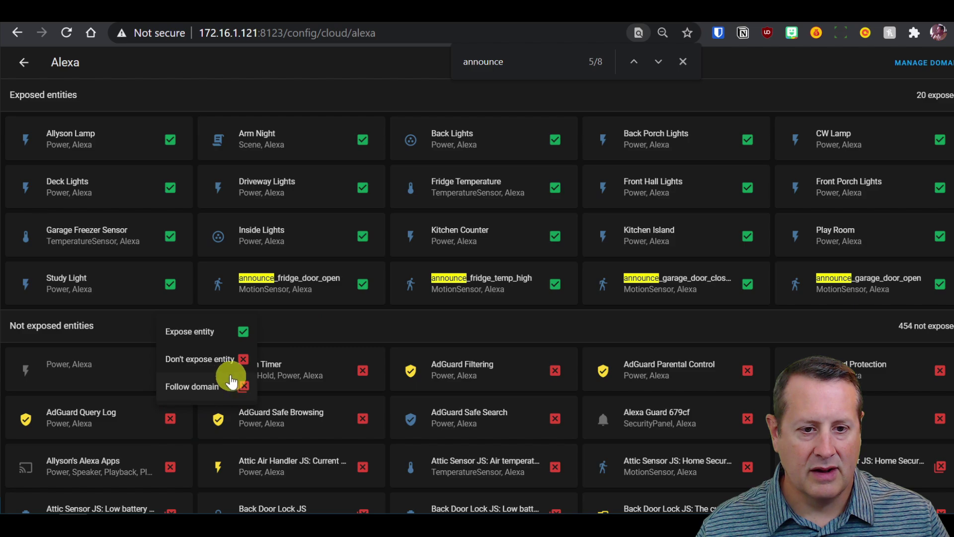